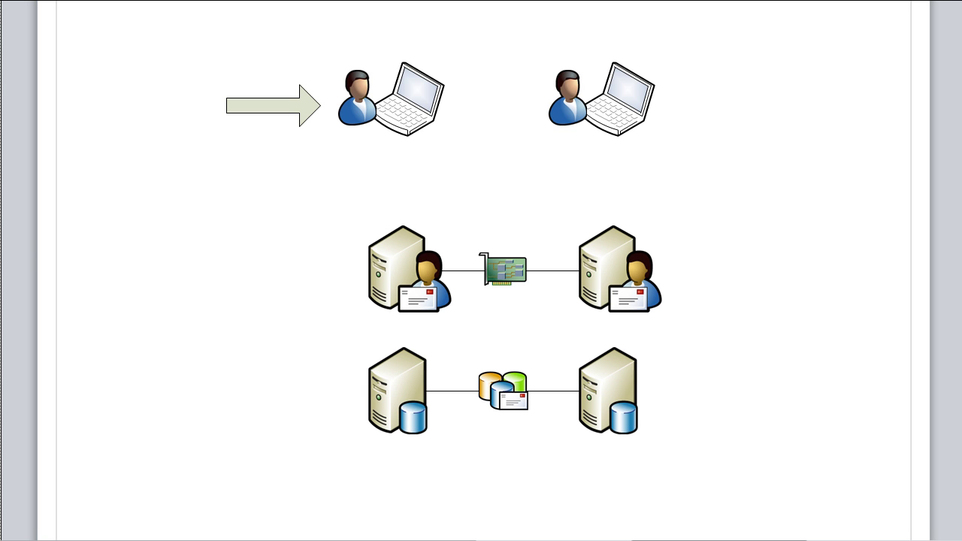
Advance the diagram arrow from the laptops, past the middle server row, to the database servers.
key(Right)
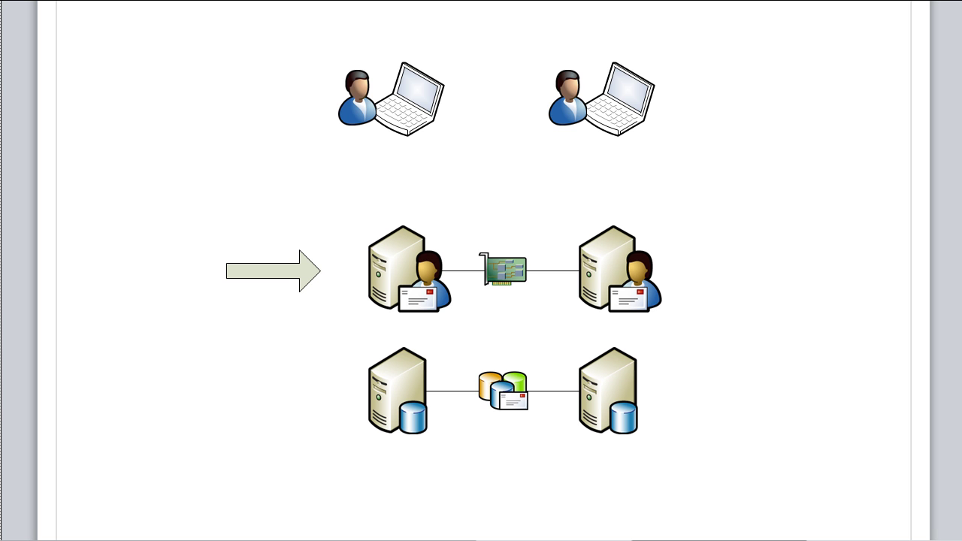
key(Right)
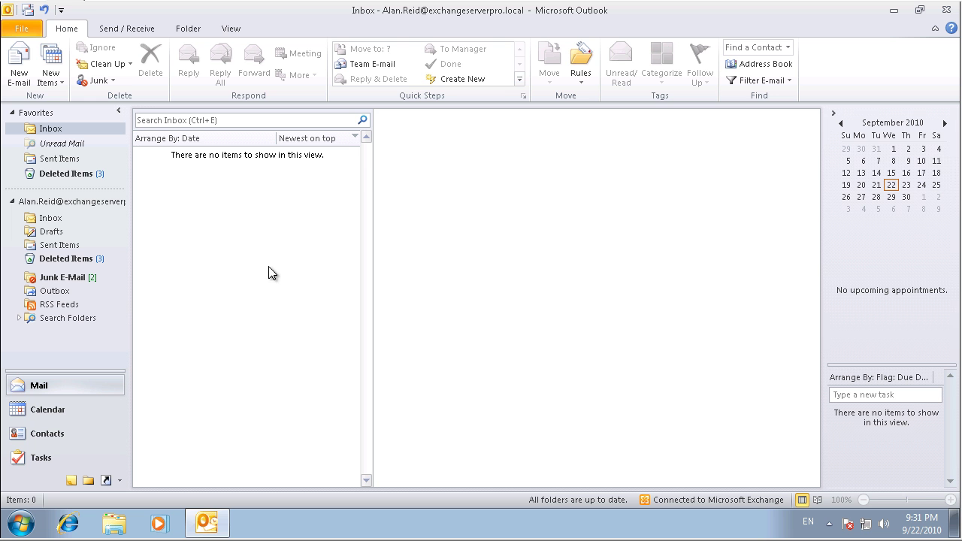
Send the other mailbox user a test e-mail with a subject naming the sender and body 'Testing 123'.
click(18, 66)
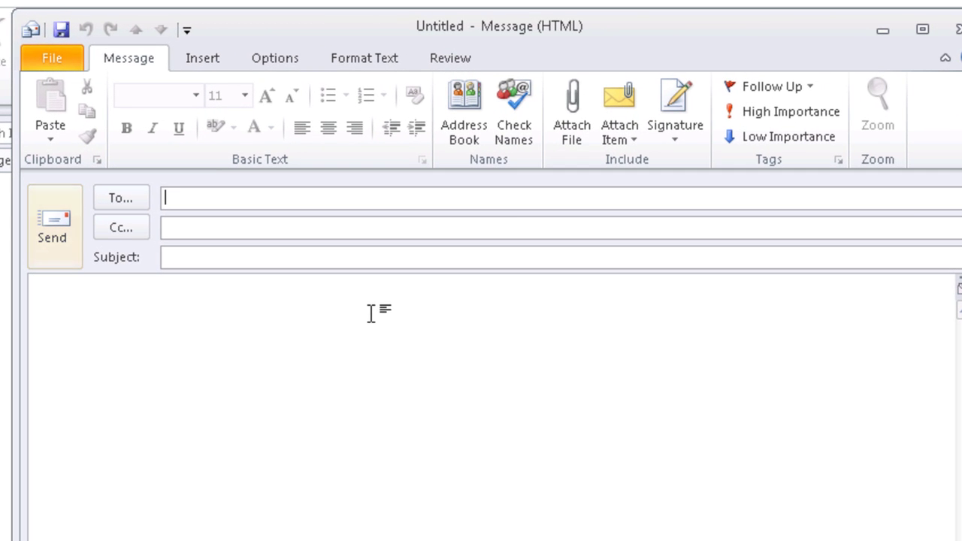
text(peter)
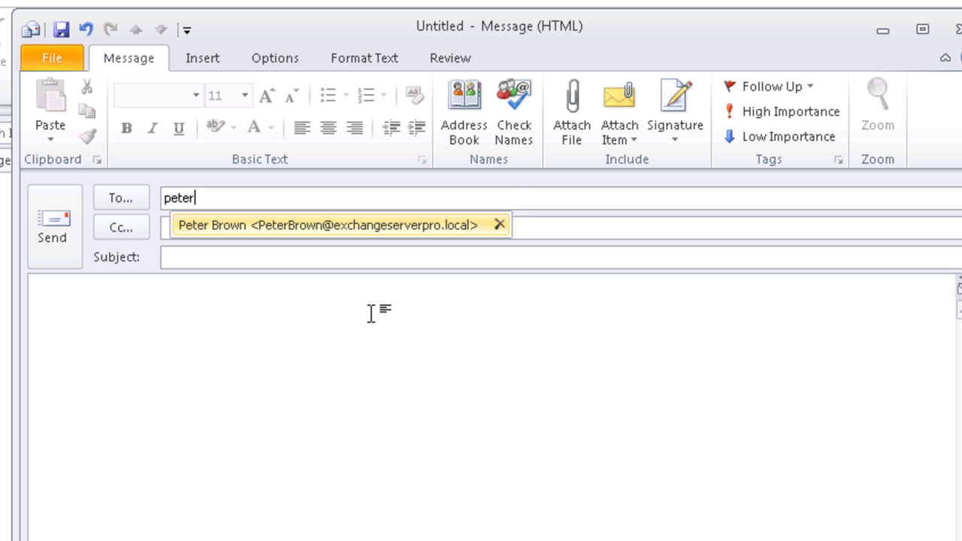
key(Return)
key(Tab)
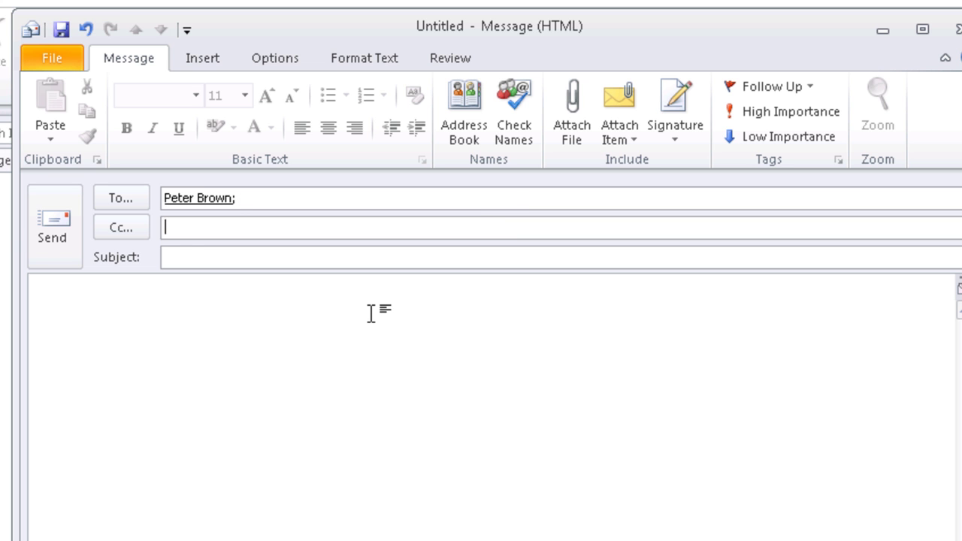
key(Tab)
text(Test from Alan)
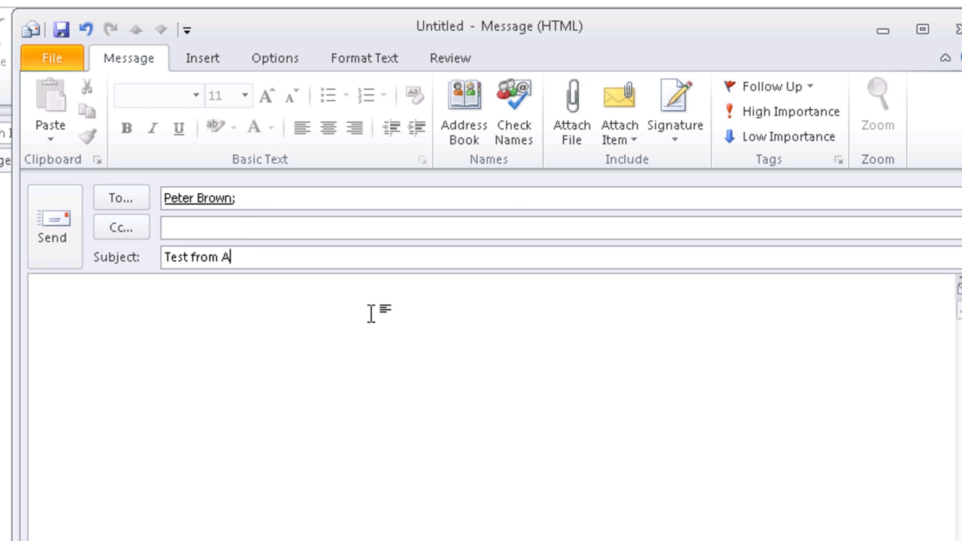
key(Tab)
text(Testing 123)
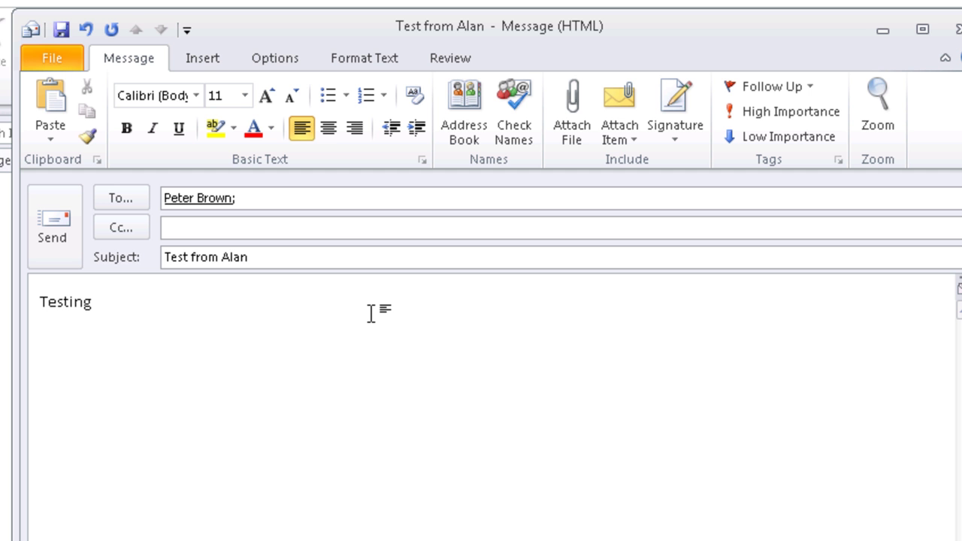
click(52, 225)
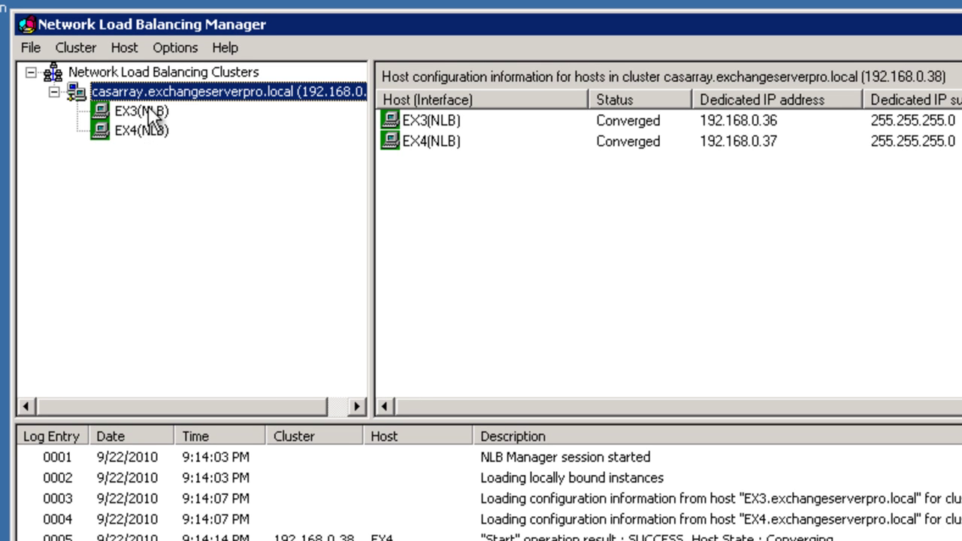
Stop the EX4 host through Control Host, leaving EX3 to run the CAS array.
right_click(136, 132)
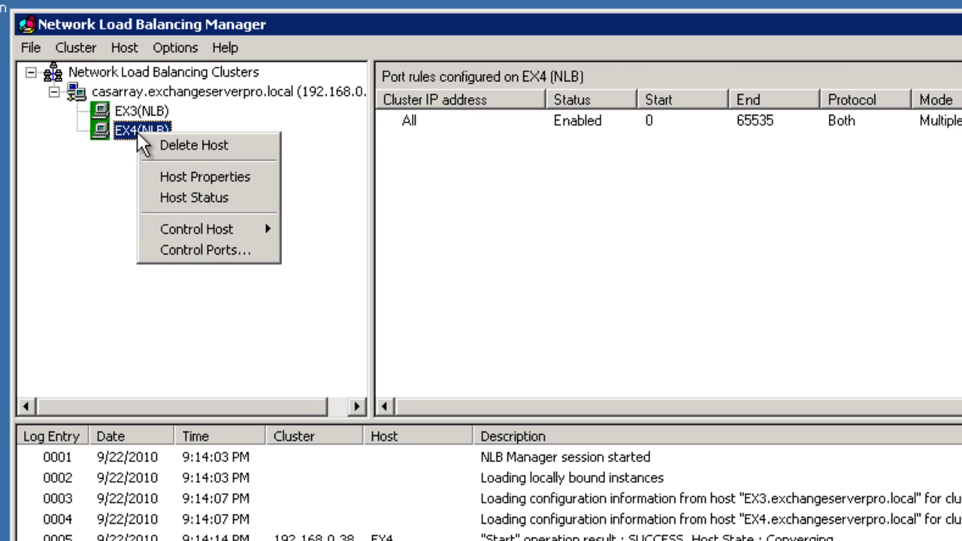
mouse_move(211, 226)
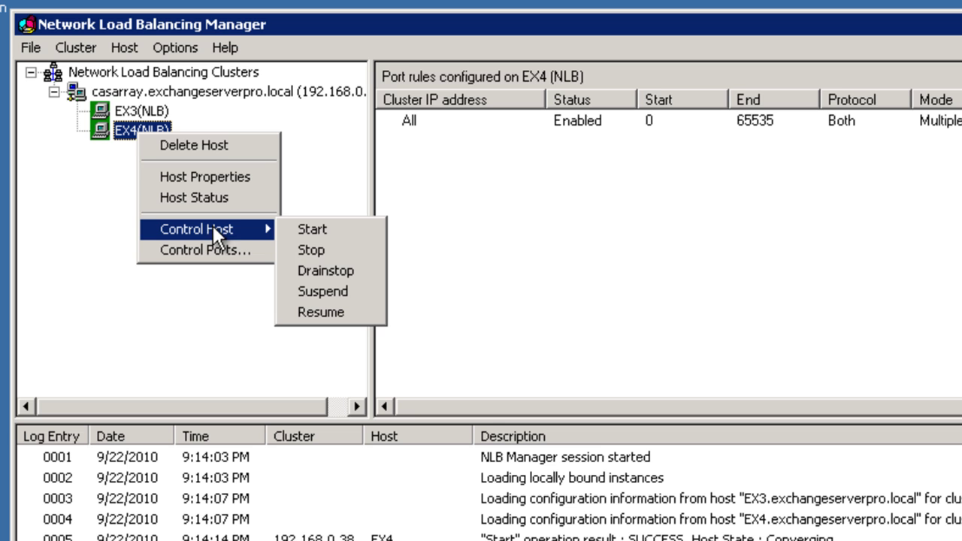
click(328, 250)
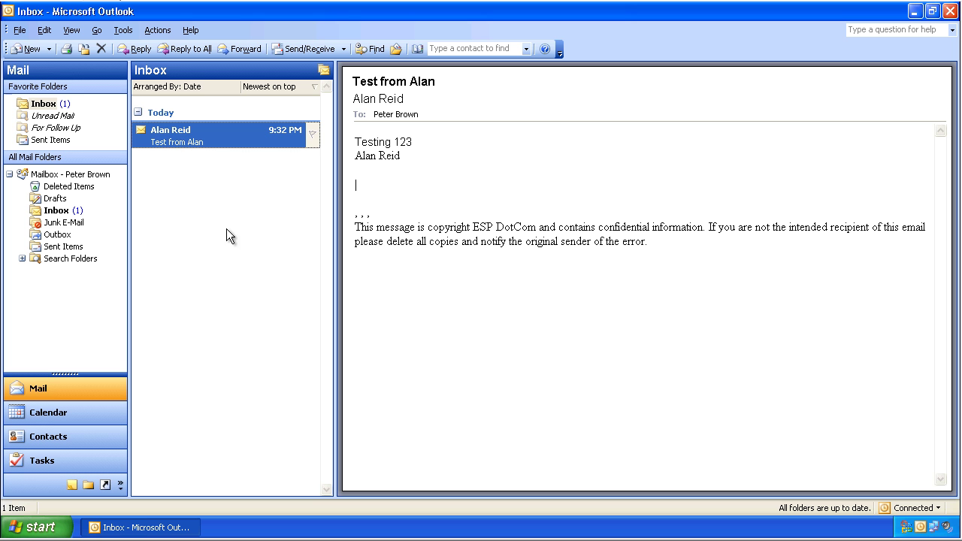
Reply to the received test message with 'Replying to your message'.
click(136, 49)
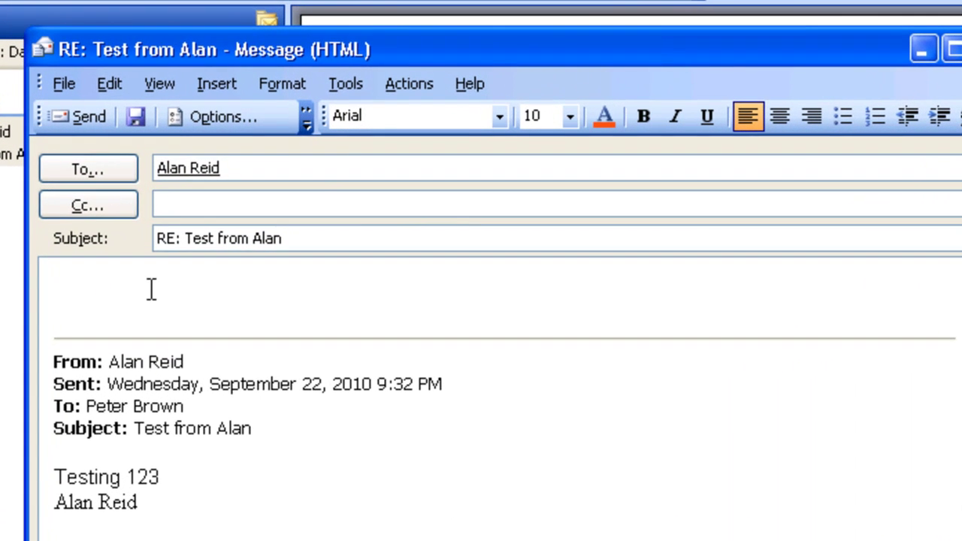
text(Replying to)
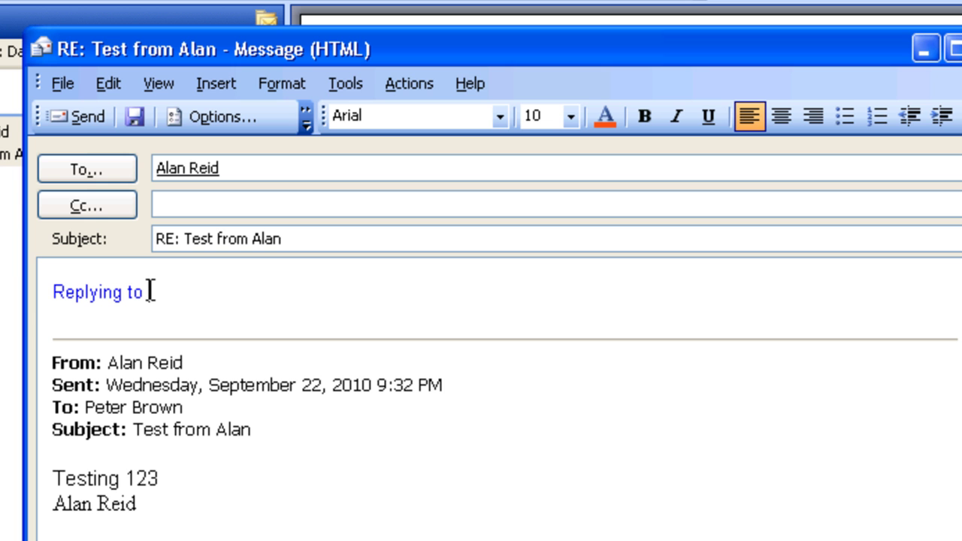
text( your message)
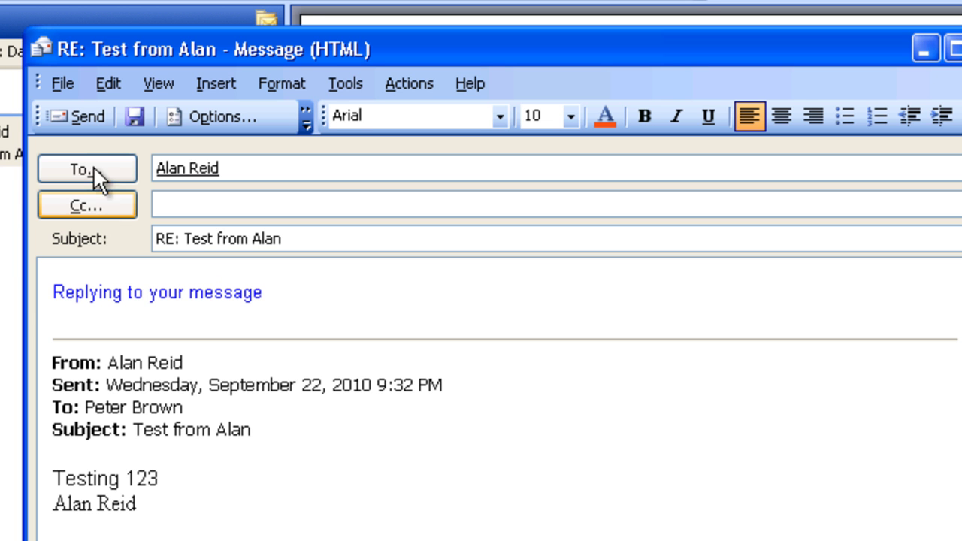
click(78, 116)
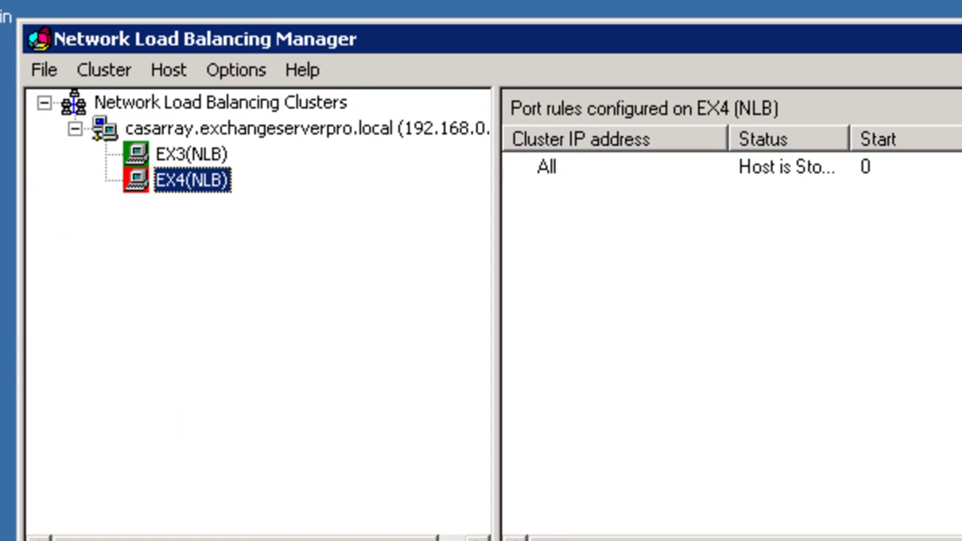
Start the stopped EX4 host again through Control Host.
right_click(190, 185)
mouse_move(245, 315)
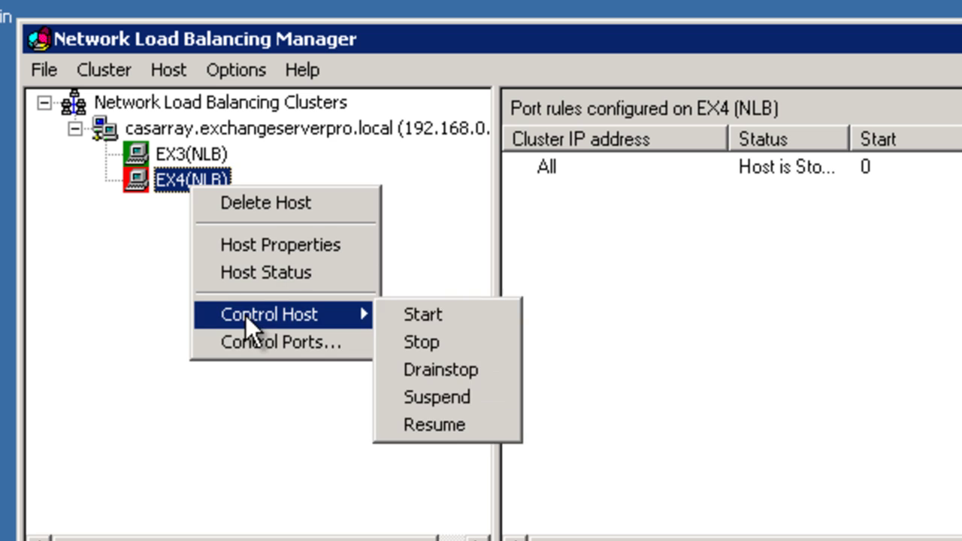
click(447, 324)
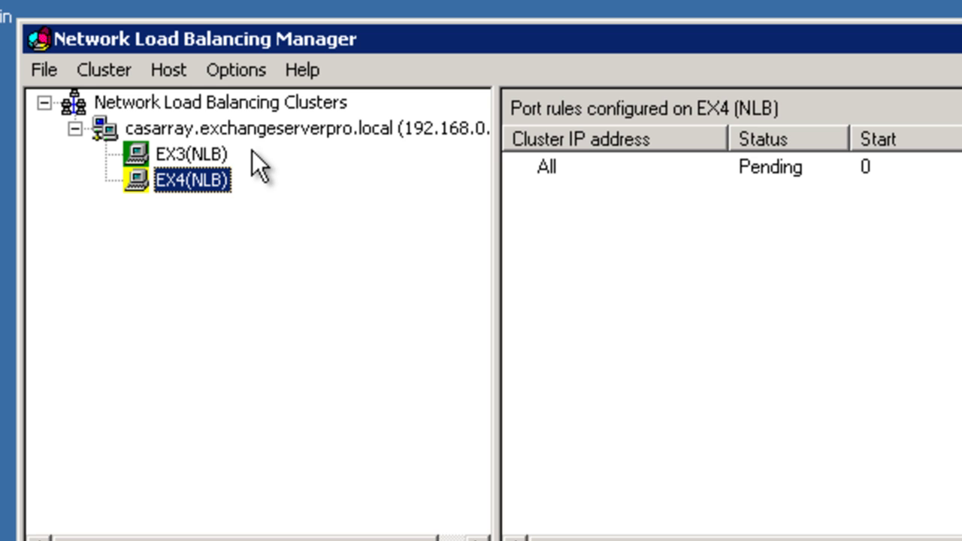
Stop the EX3 host so it drops out of the casarray cluster.
right_click(219, 153)
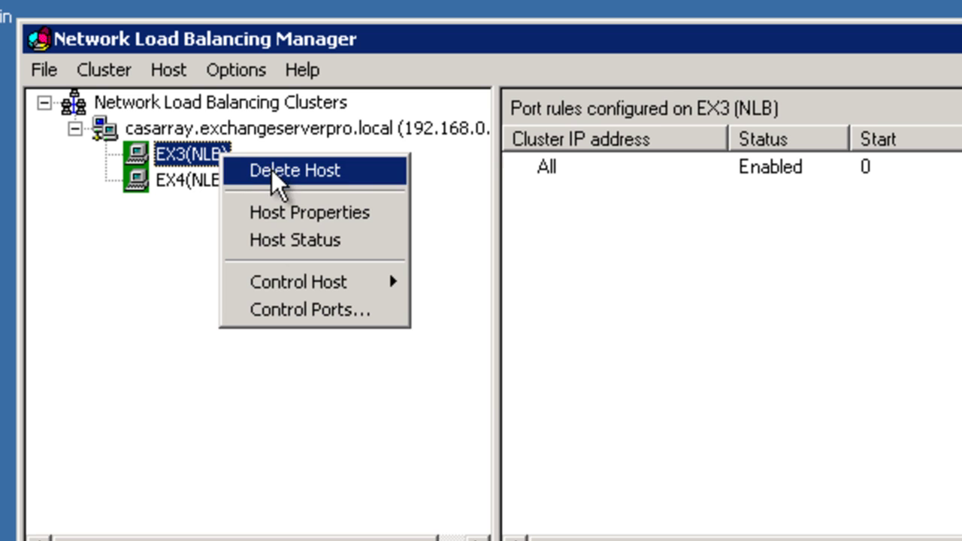
mouse_move(284, 274)
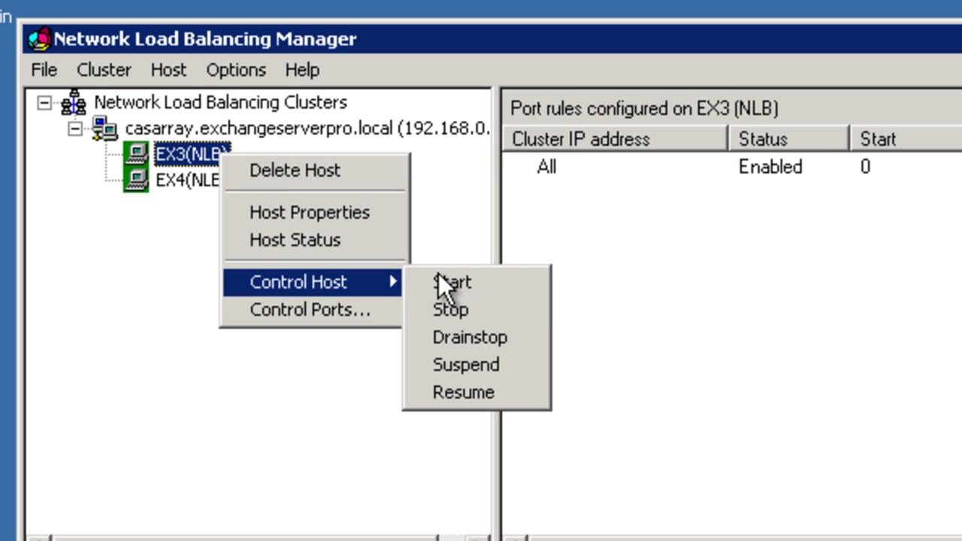
click(460, 310)
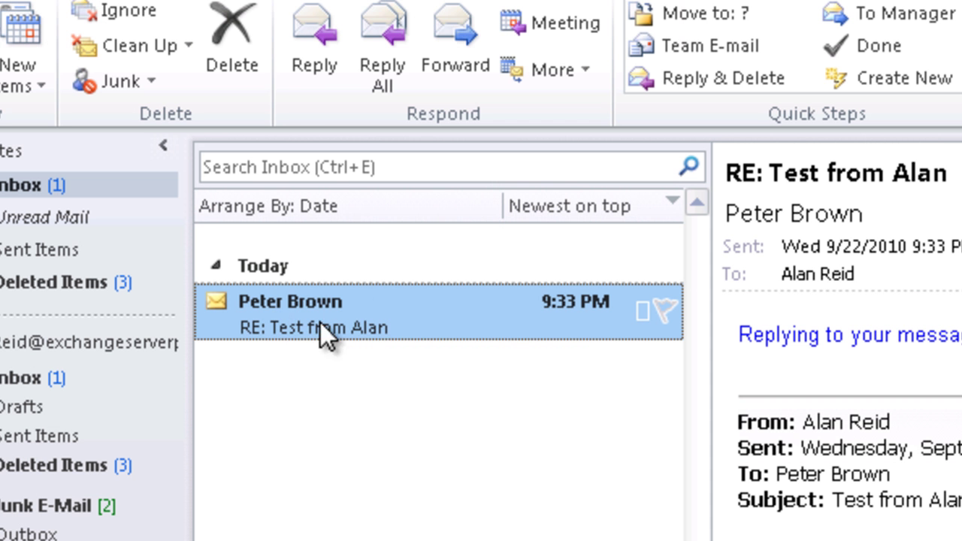
Reply to the 9:33 PM inbox message with a short note addressed to the other user.
click(312, 41)
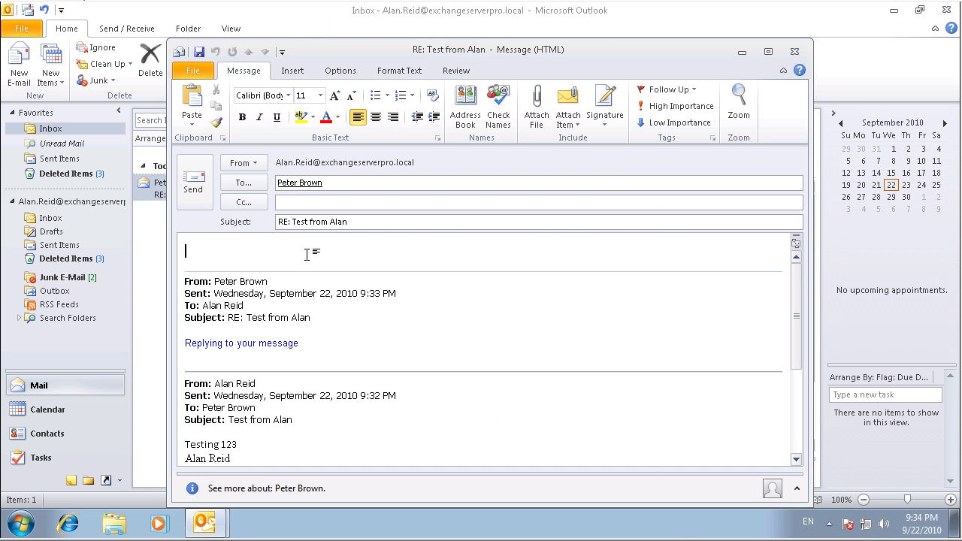
text(Reply )
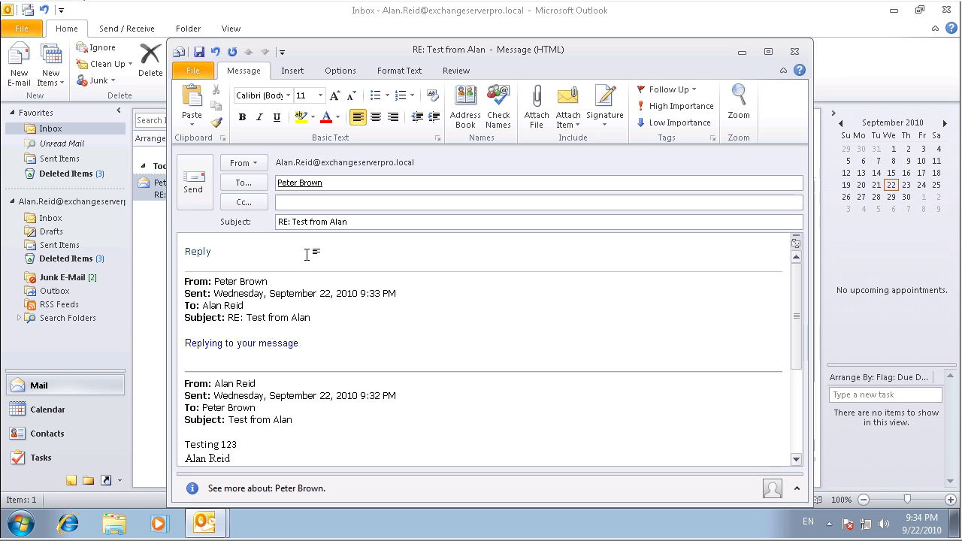
text(to Peter)
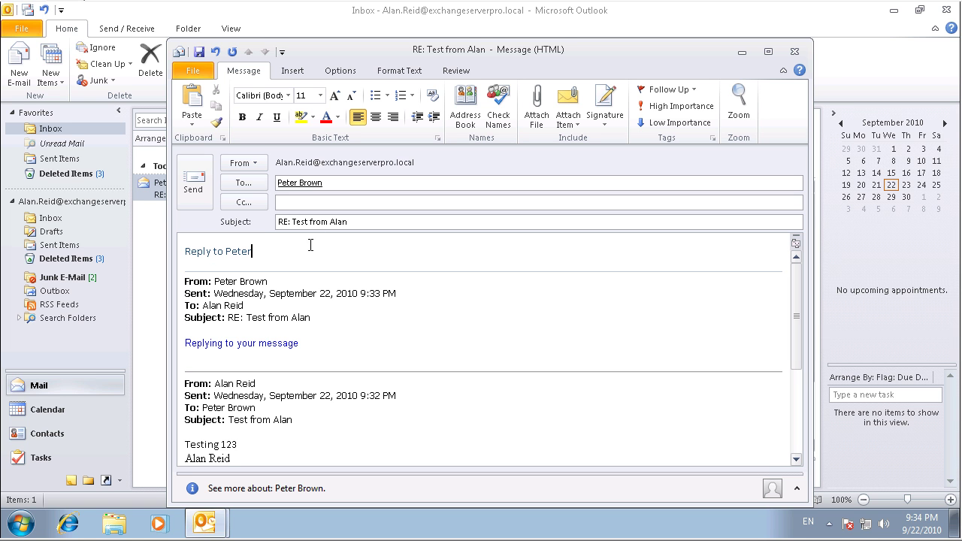
click(193, 183)
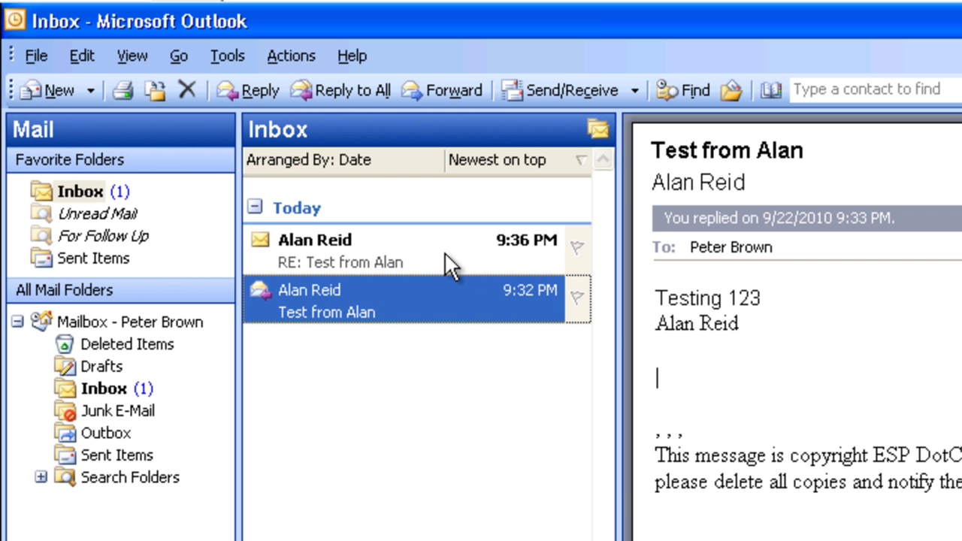
Read the 9:36 PM RE: reply, then return to the original 9:32 PM message.
click(384, 248)
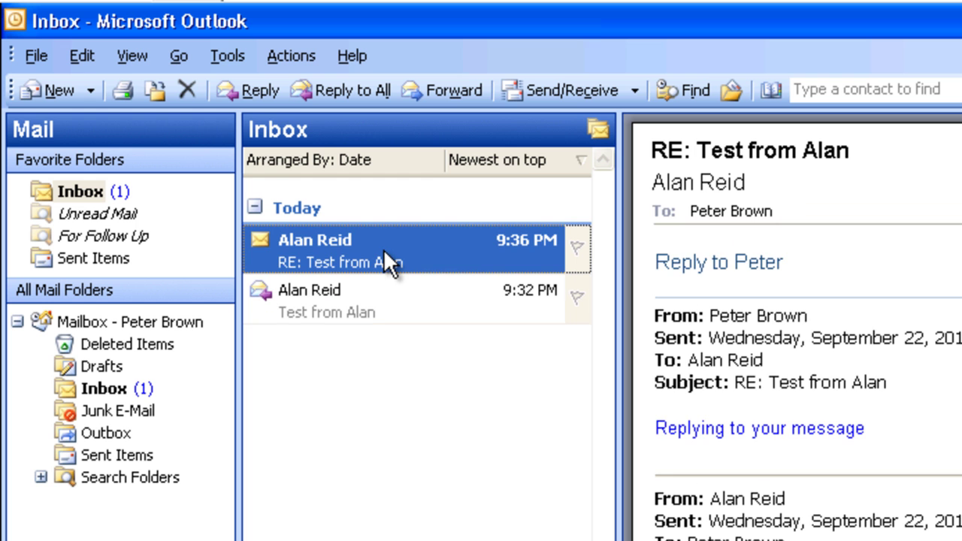
click(369, 295)
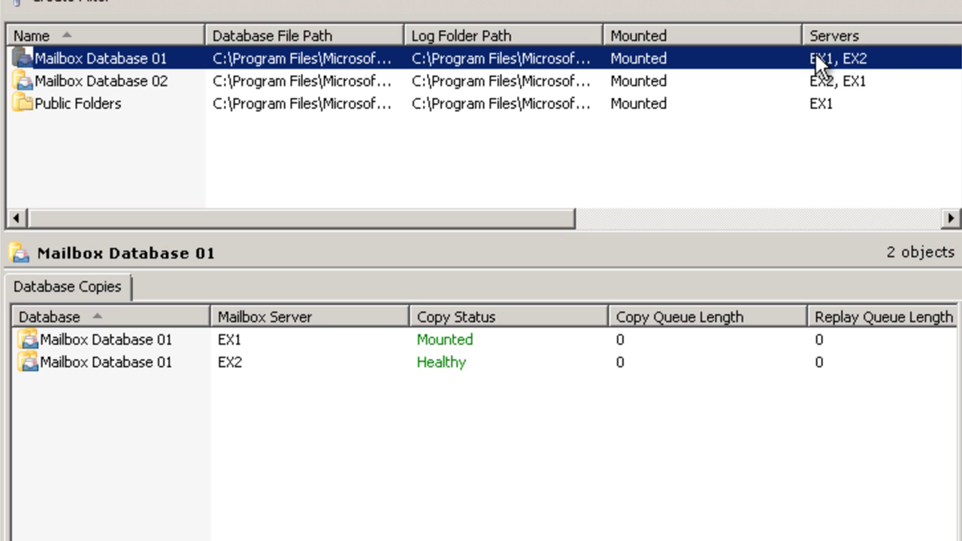
Activate the EX2 copy of Mailbox Database 01 and confirm the switchover.
click(137, 340)
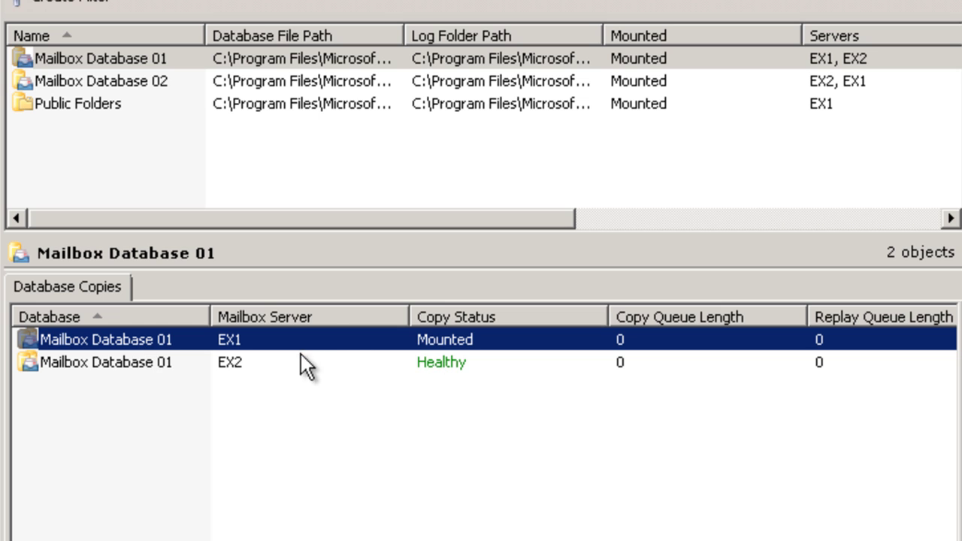
click(138, 365)
right_click(138, 363)
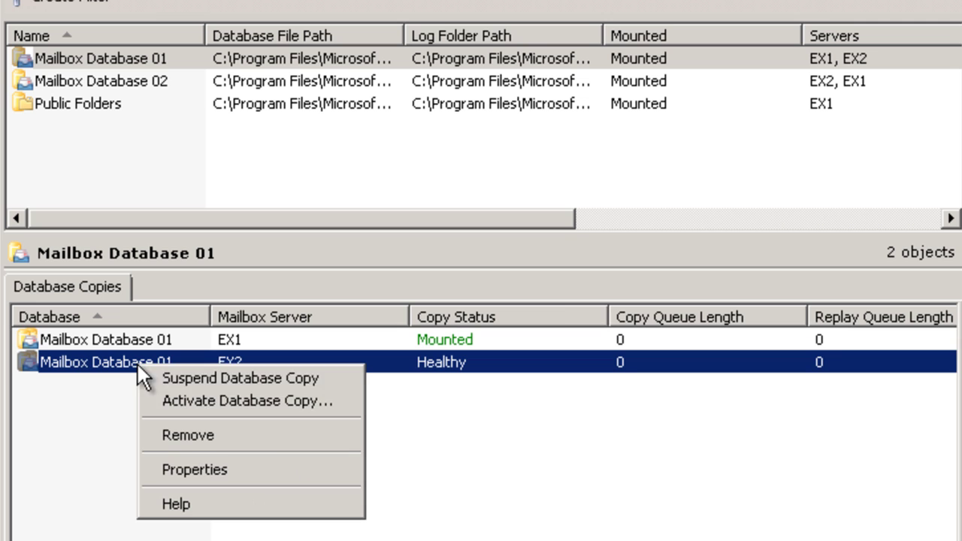
click(231, 400)
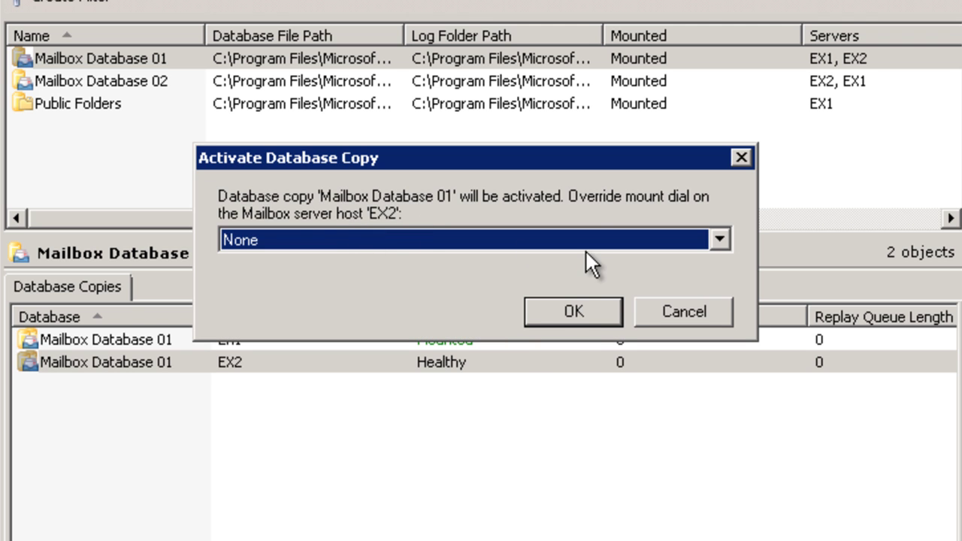
click(565, 311)
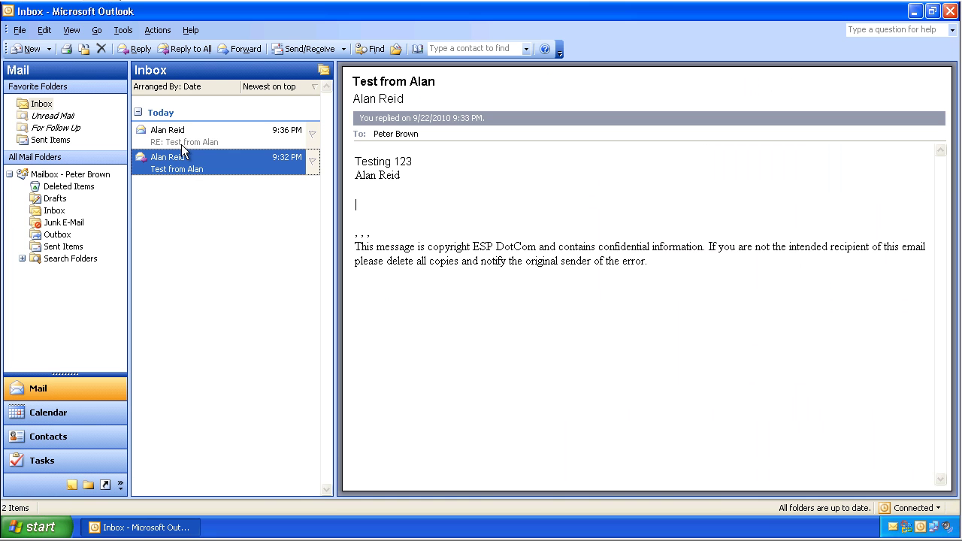
Reply 'Another reply' to the 9:36 PM RE: Test message.
click(289, 141)
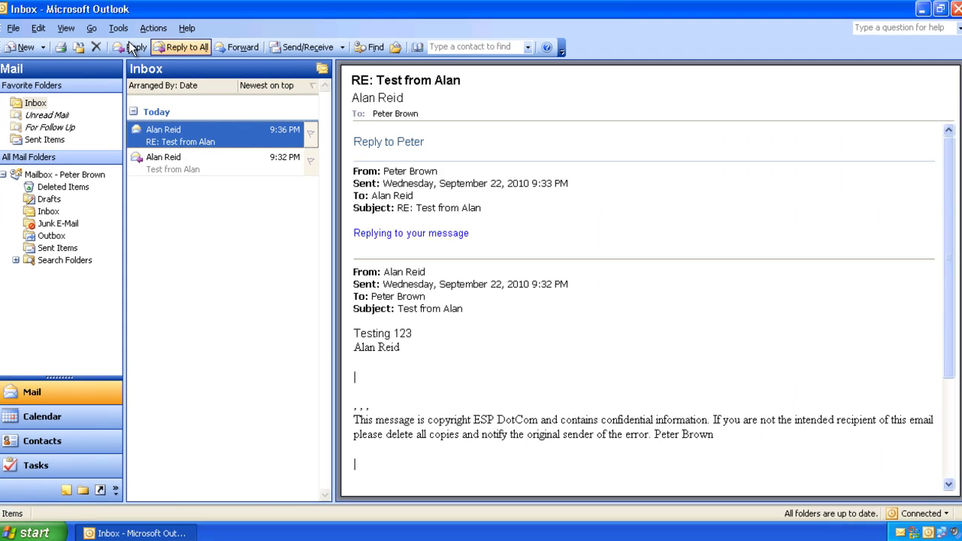
click(185, 49)
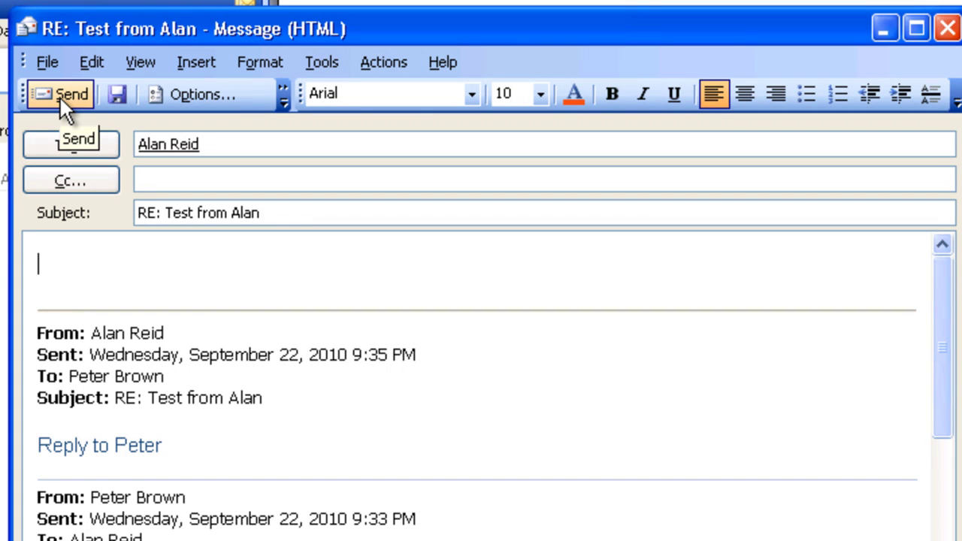
text(Anoth)
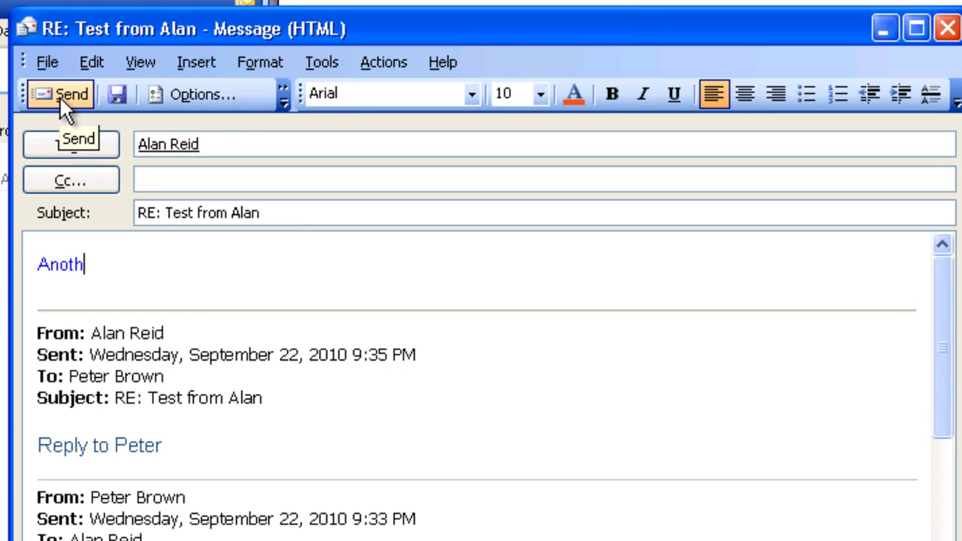
text(er reply)
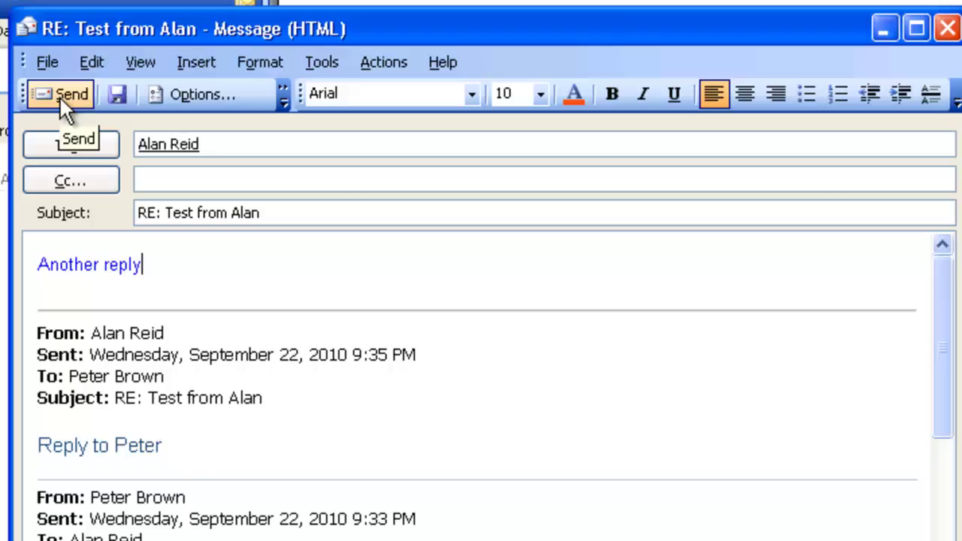
click(59, 96)
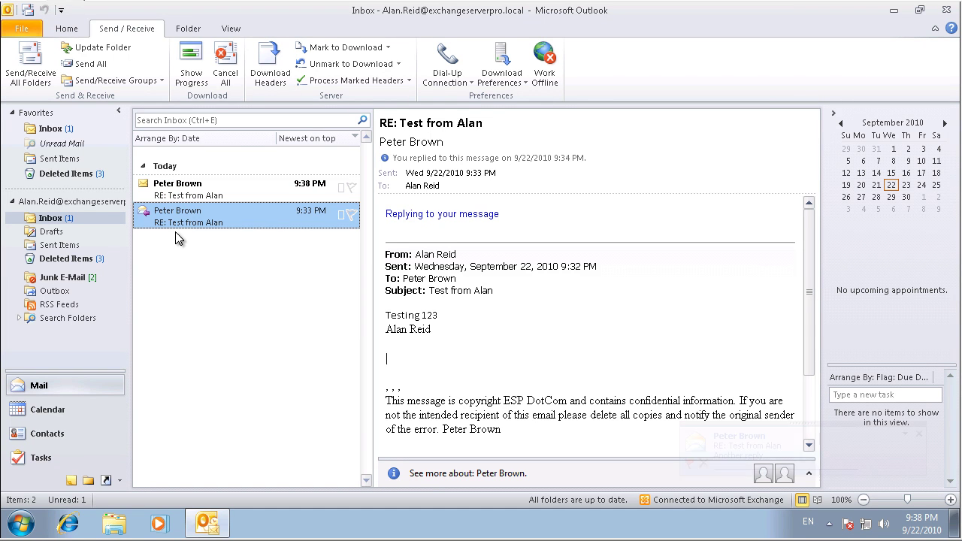
Show the unread 9:38 PM 'Another reply' message in the reading pane.
click(200, 187)
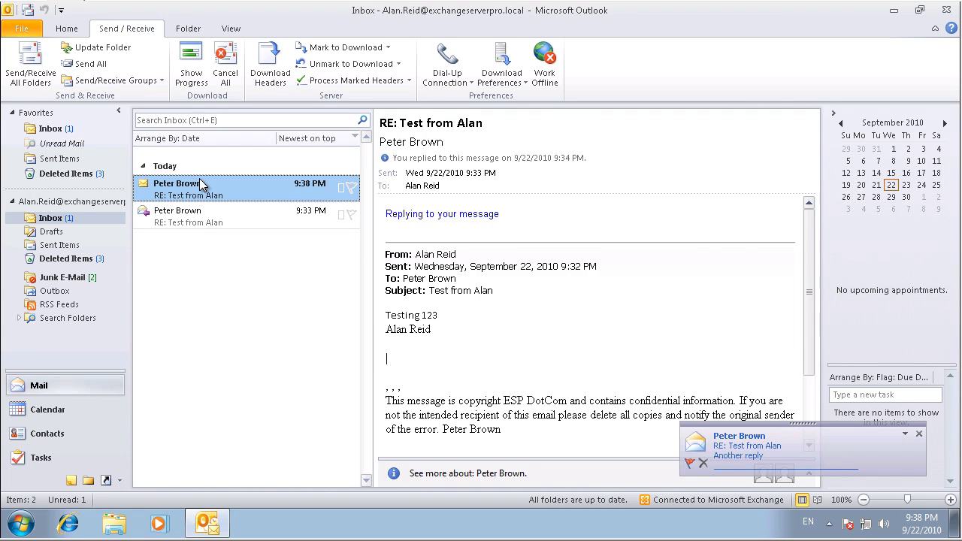